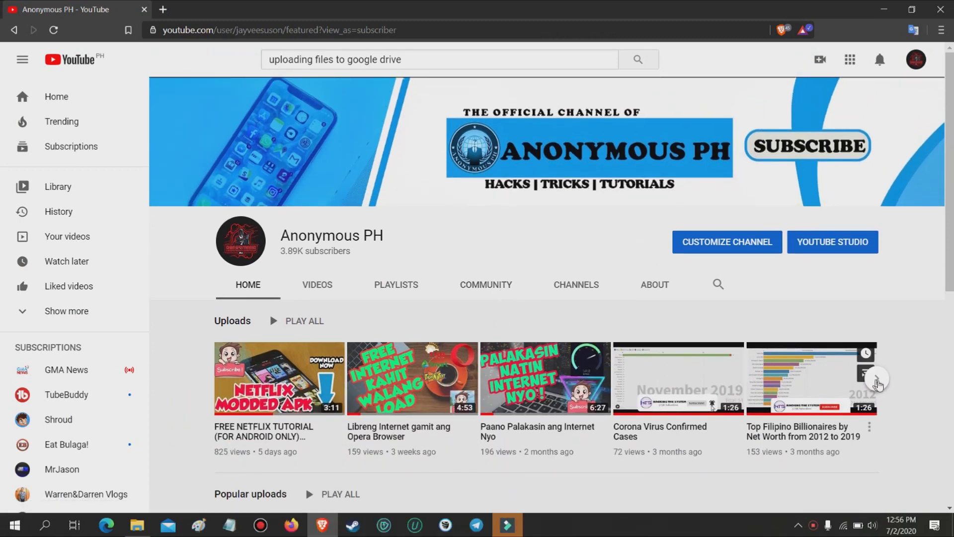
- Page the channel's Uploads row forward twice to older videos such as Rain Sound 1 Hour
{"action": "left_click", "coordinate": [878, 381]}
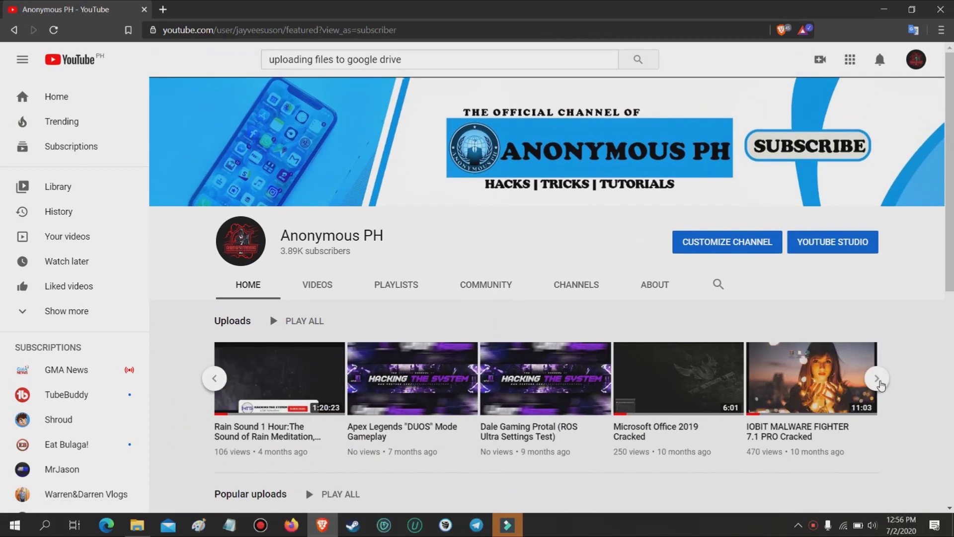
{"action": "left_click", "coordinate": [877, 381]}
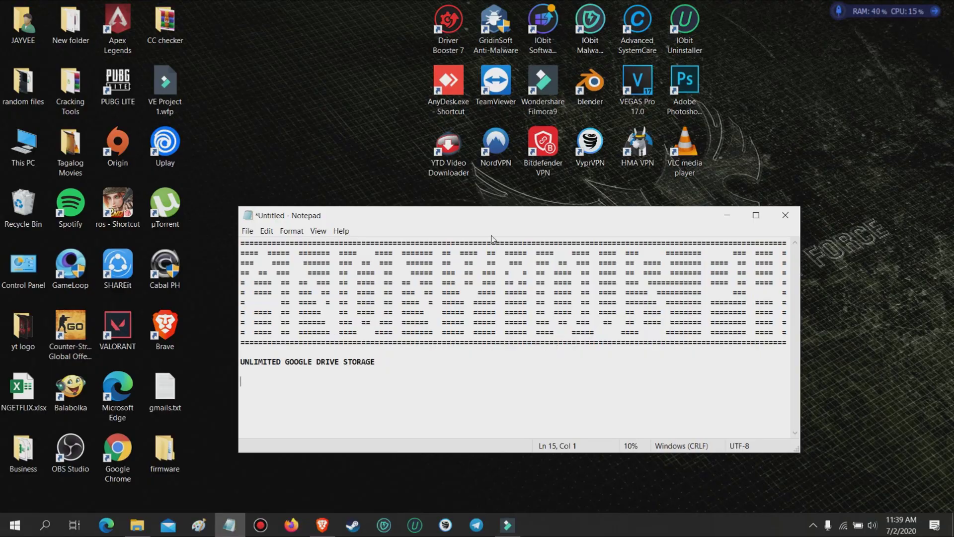
- Nudge the Notepad window, then select and deselect the UNLIMITED GOOGLE DRIVE STORAGE line
{"action": "mouse_move", "coordinate": [494, 215]}
{"action": "left_mouse_down"}
{"action": "mouse_move", "coordinate": [512, 212]}
{"action": "mouse_move", "coordinate": [492, 211]}
{"action": "mouse_move", "coordinate": [500, 210]}
{"action": "left_mouse_up"}
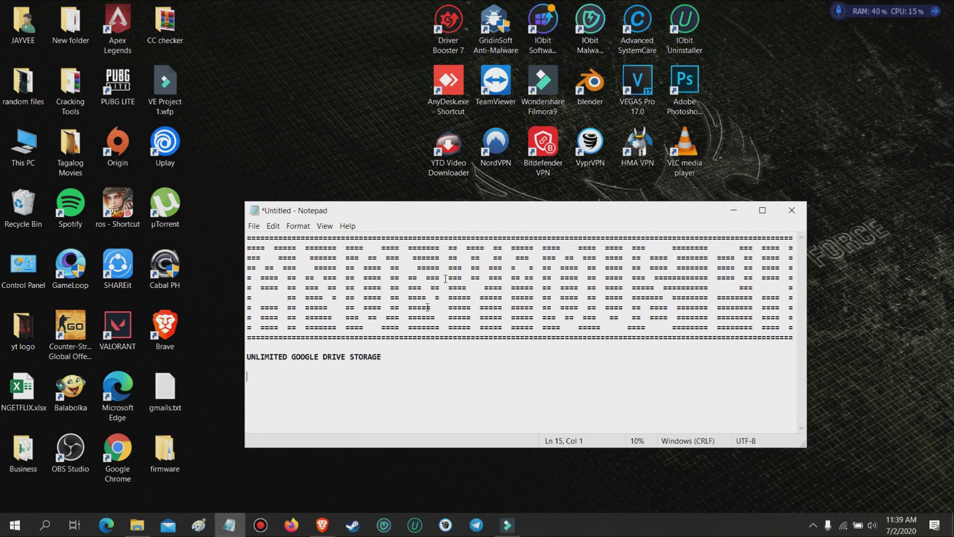
{"action": "left_click_drag", "start_coordinate": [381, 357], "coordinate": [247, 357]}
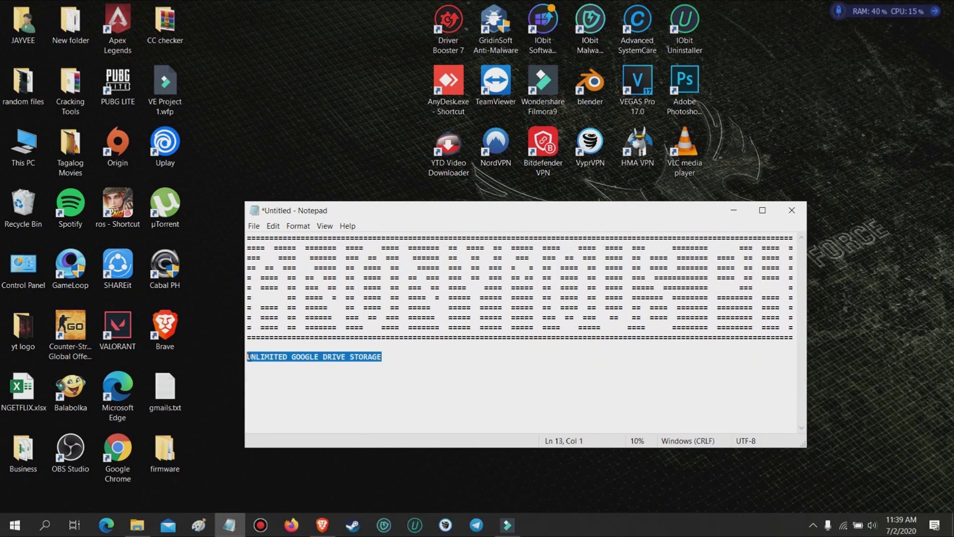
{"action": "left_click", "coordinate": [257, 372]}
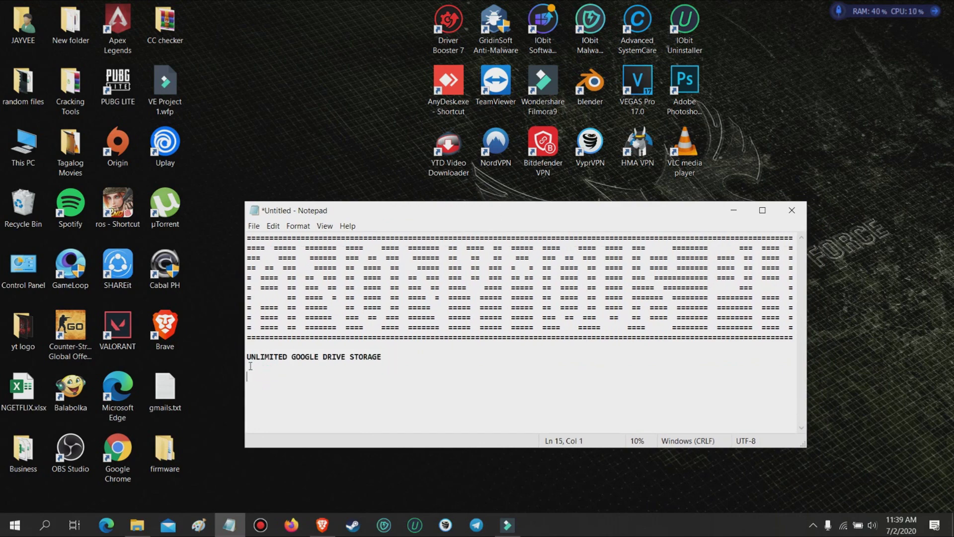
{"action": "left_click", "coordinate": [331, 370]}
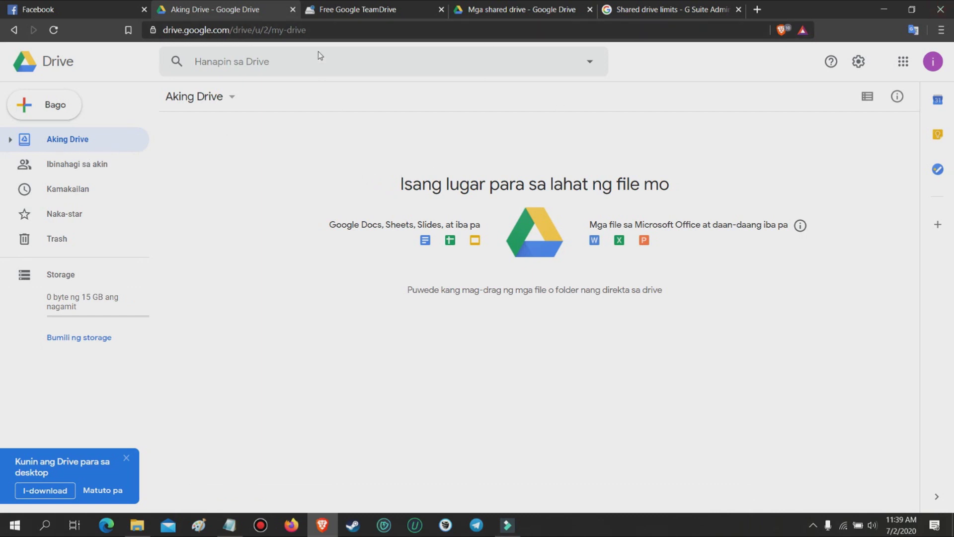
- Switch to the td.fastio.me Free Google TeamDrive form and reveal its full site address
{"action": "left_click", "coordinate": [357, 14]}
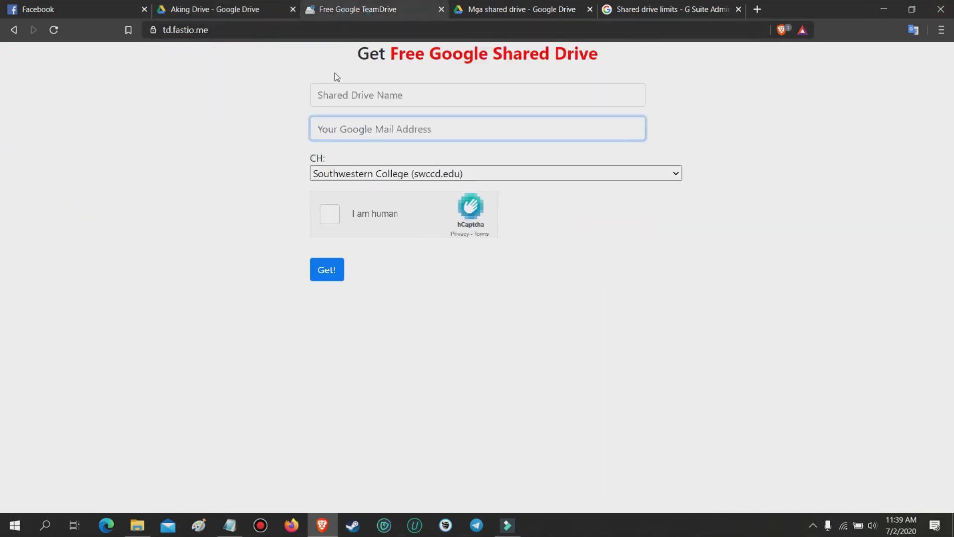
{"action": "left_click_drag", "start_coordinate": [227, 30], "coordinate": [160, 31]}
{"action": "left_click", "coordinate": [222, 32]}
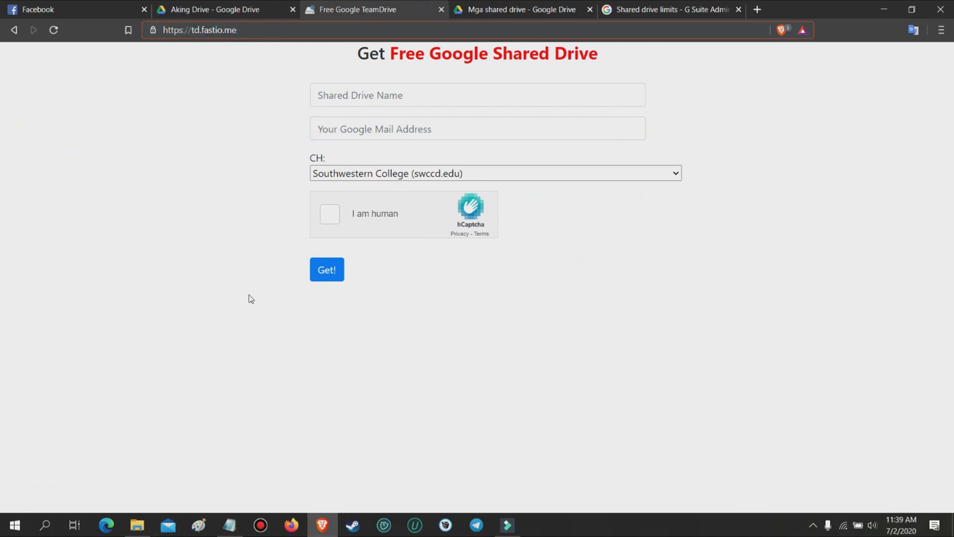
- Enter UNLIMITED GOOGLE DRIVE STORAGE as the Shared Drive Name
{"action": "left_click", "coordinate": [384, 101]}
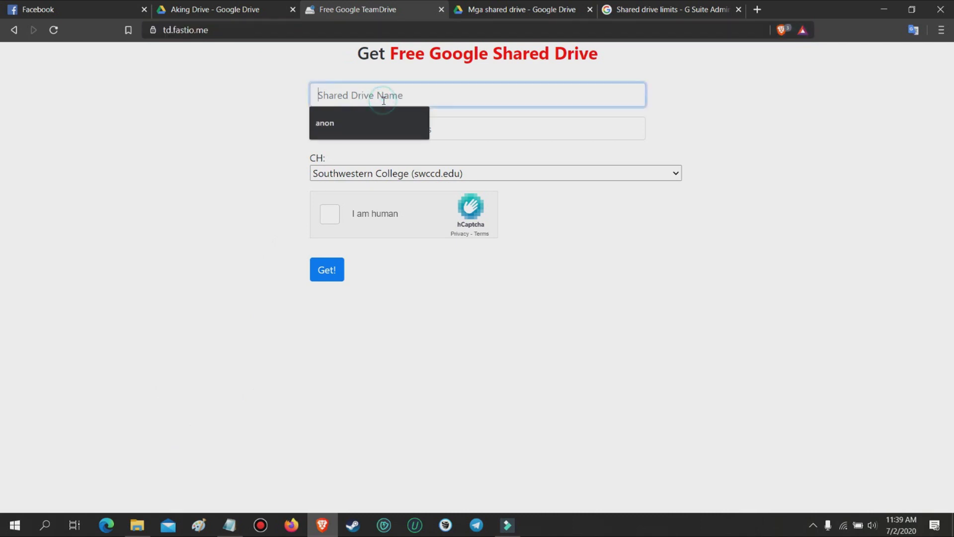
{"action": "left_click", "coordinate": [268, 107]}
{"action": "left_click", "coordinate": [446, 90]}
{"action": "type", "text": "UNLIMIT"}
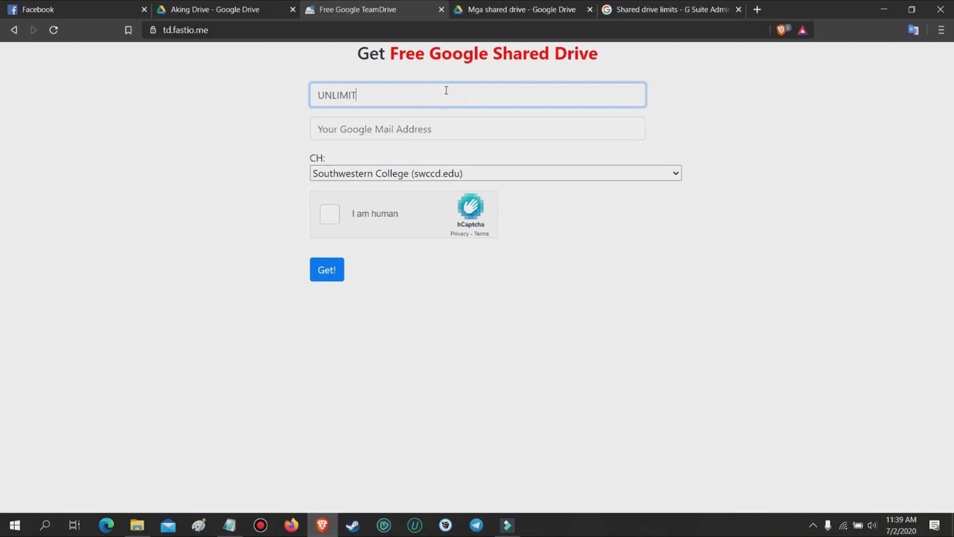
{"action": "type", "text": "ED GOOGLE DRIVE STORAGE"}
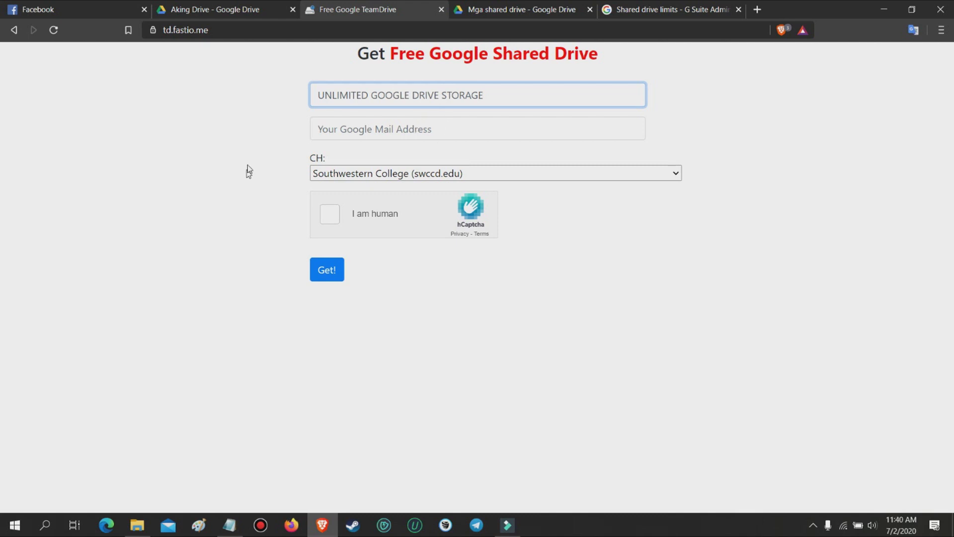
{"action": "left_click", "coordinate": [259, 160]}
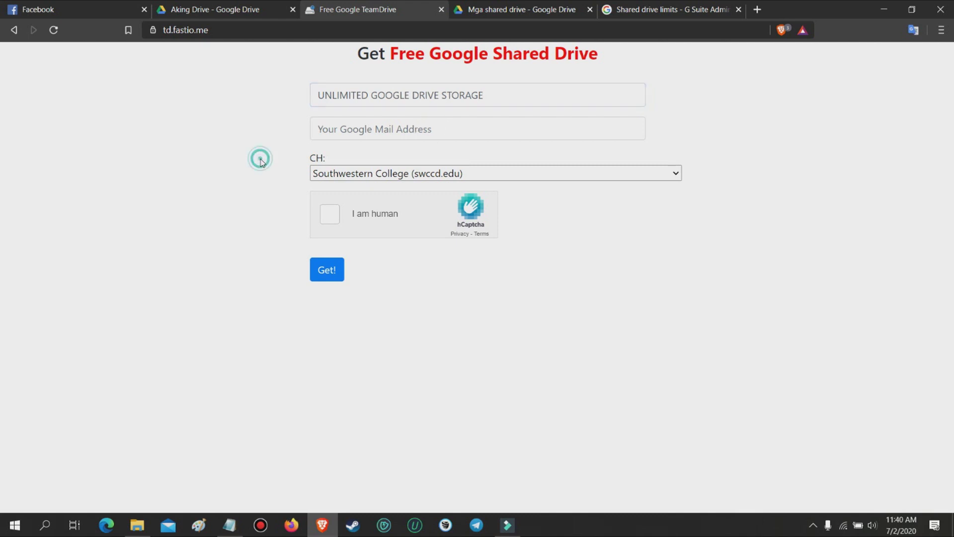
- Paste the Gmail address into the mail field and show the college domain list
{"action": "left_click", "coordinate": [437, 125]}
{"action": "key", "text": "ctrl+v"}
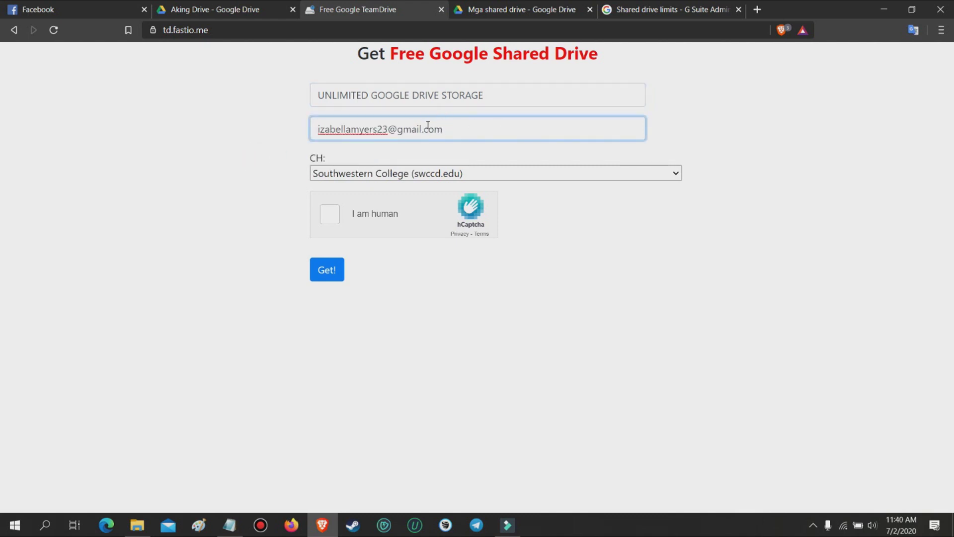
{"action": "key", "text": "ctrl+a"}
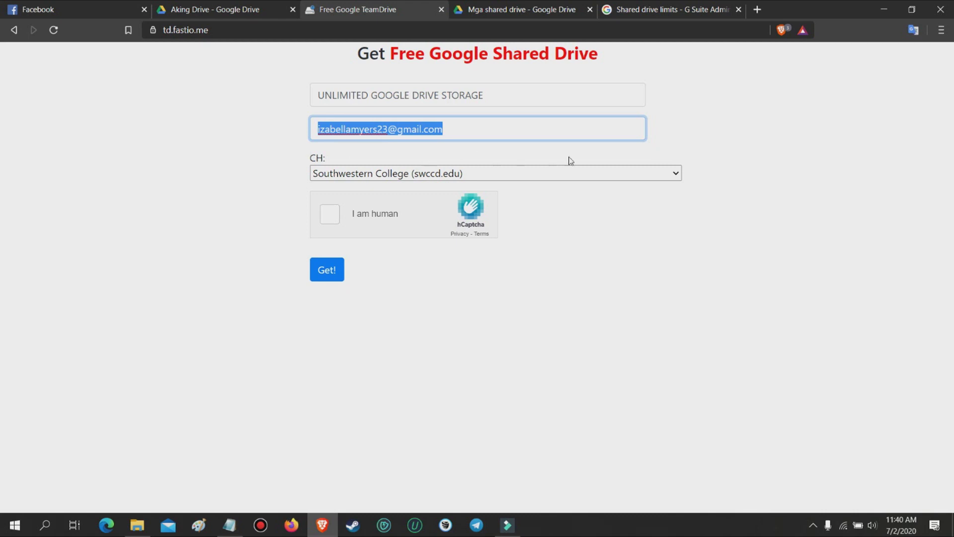
{"action": "left_click", "coordinate": [596, 171]}
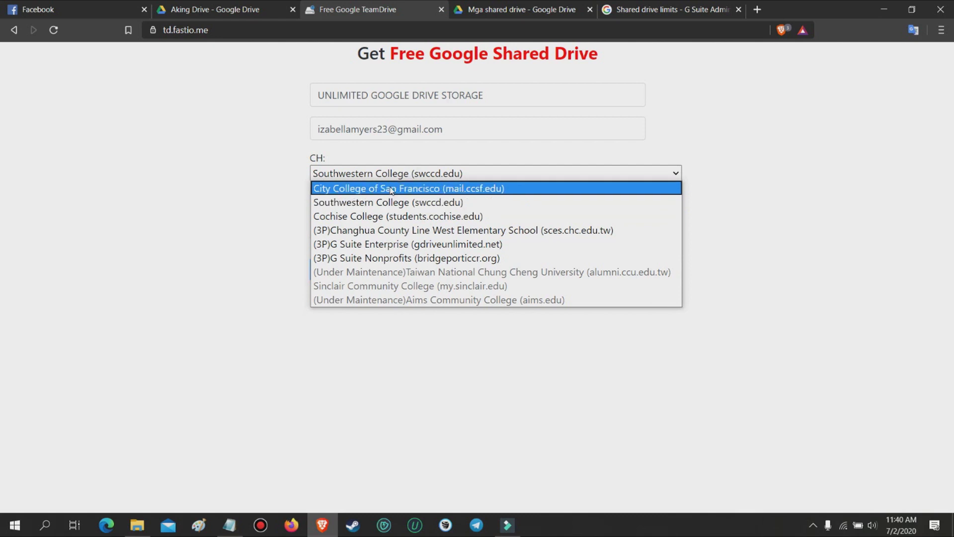
- Keep Southwestern College as the domain, start hCaptcha, and mark the first page's bicycle images
{"action": "left_click", "coordinate": [397, 203]}
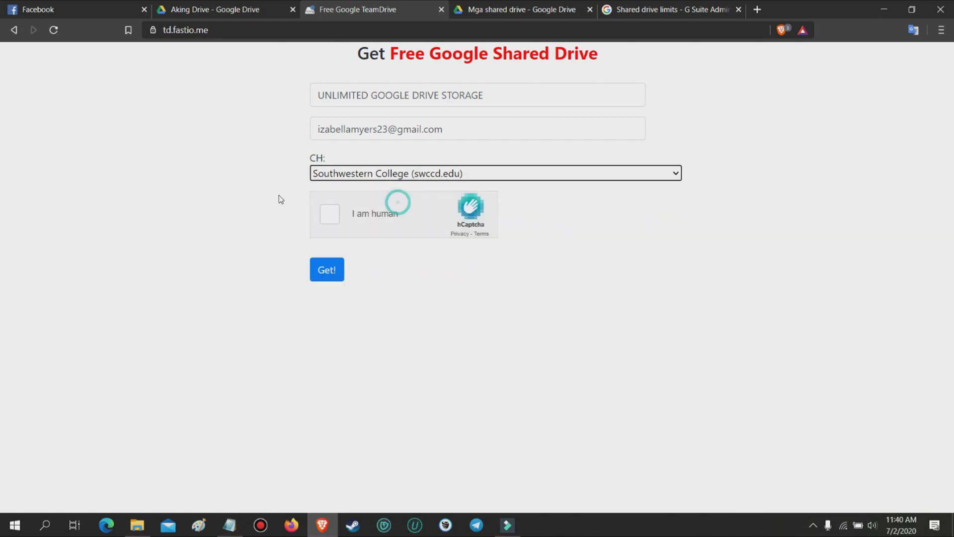
{"action": "left_click", "coordinate": [333, 217]}
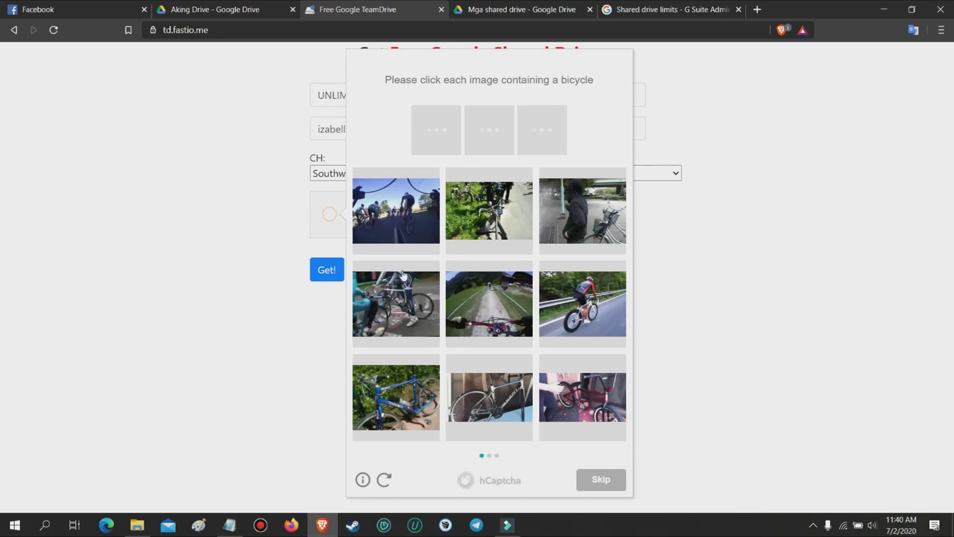
{"action": "left_click", "coordinate": [404, 286]}
{"action": "left_click", "coordinate": [405, 216]}
{"action": "left_click", "coordinate": [492, 224]}
{"action": "left_click", "coordinate": [615, 223]}
{"action": "left_click", "coordinate": [591, 293]}
{"action": "left_click", "coordinate": [508, 345]}
{"action": "left_click", "coordinate": [490, 389]}
{"action": "left_click", "coordinate": [584, 397]}
{"action": "left_click", "coordinate": [405, 400]}
{"action": "left_click", "coordinate": [601, 479]}
- Mark all the bicycle images on the second challenge page
{"action": "left_click", "coordinate": [478, 209]}
{"action": "left_click", "coordinate": [542, 211]}
{"action": "left_click", "coordinate": [400, 246]}
{"action": "left_click", "coordinate": [404, 309]}
{"action": "left_click", "coordinate": [490, 298]}
{"action": "left_click", "coordinate": [577, 294]}
{"action": "left_click", "coordinate": [552, 402]}
{"action": "left_click", "coordinate": [490, 403]}
{"action": "left_click", "coordinate": [415, 400]}
{"action": "left_click", "coordinate": [582, 475]}
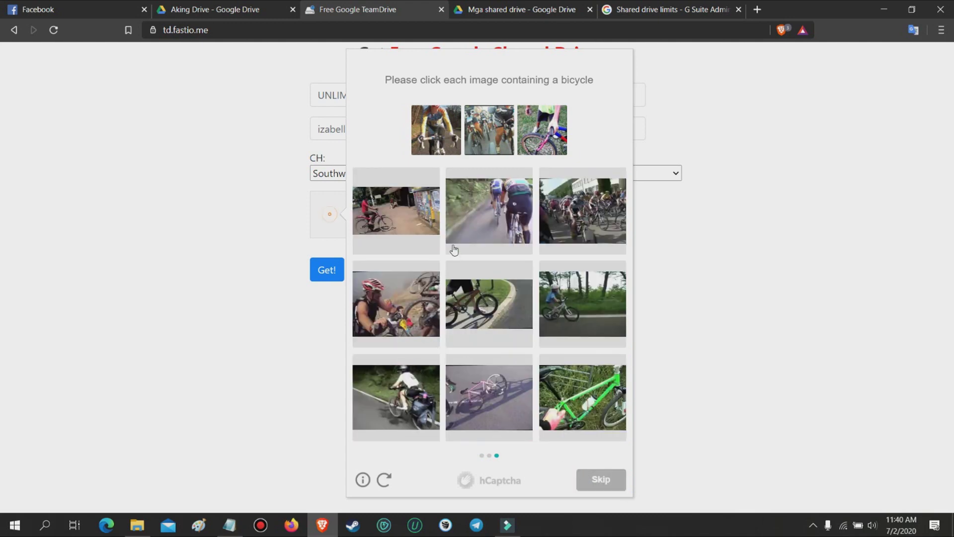
- Mark all nine bicycle images on the last page and submit the answers for verification
{"action": "left_click", "coordinate": [402, 208]}
{"action": "left_click", "coordinate": [484, 206]}
{"action": "left_click", "coordinate": [578, 215]}
{"action": "left_click", "coordinate": [579, 303]}
{"action": "left_click", "coordinate": [490, 303]}
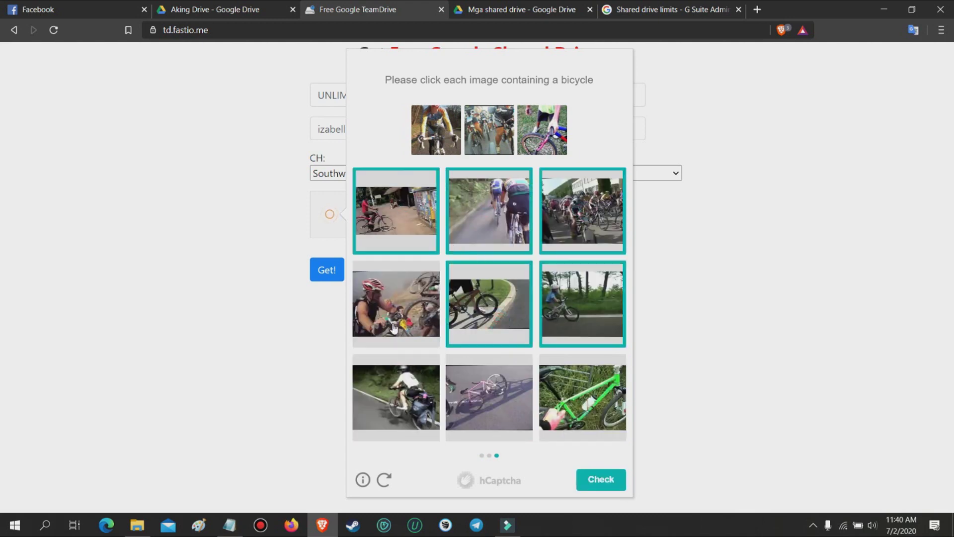
{"action": "left_click", "coordinate": [395, 306]}
{"action": "left_click", "coordinate": [400, 415]}
{"action": "left_click", "coordinate": [489, 398]}
{"action": "left_click", "coordinate": [579, 431]}
{"action": "left_click", "coordinate": [598, 481]}
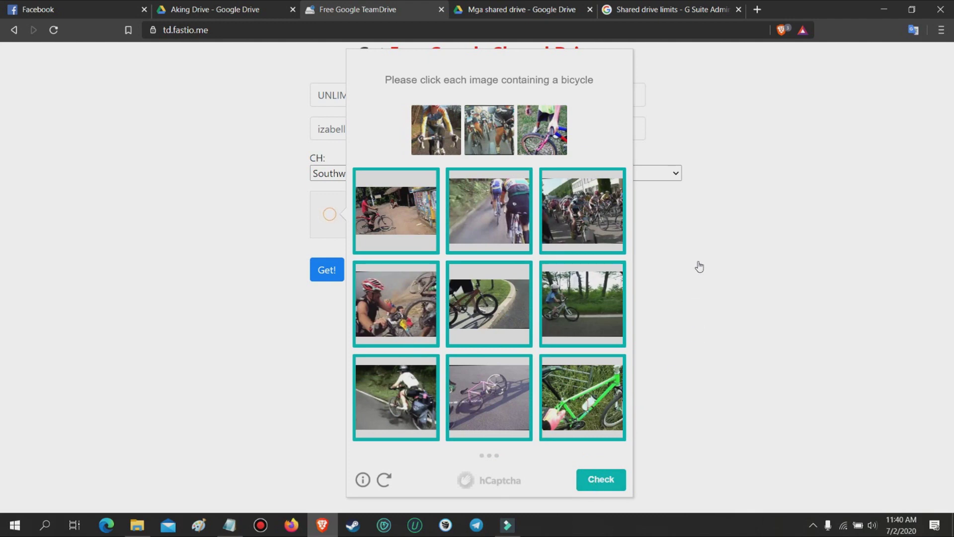
{"action": "left_click", "coordinate": [600, 479]}
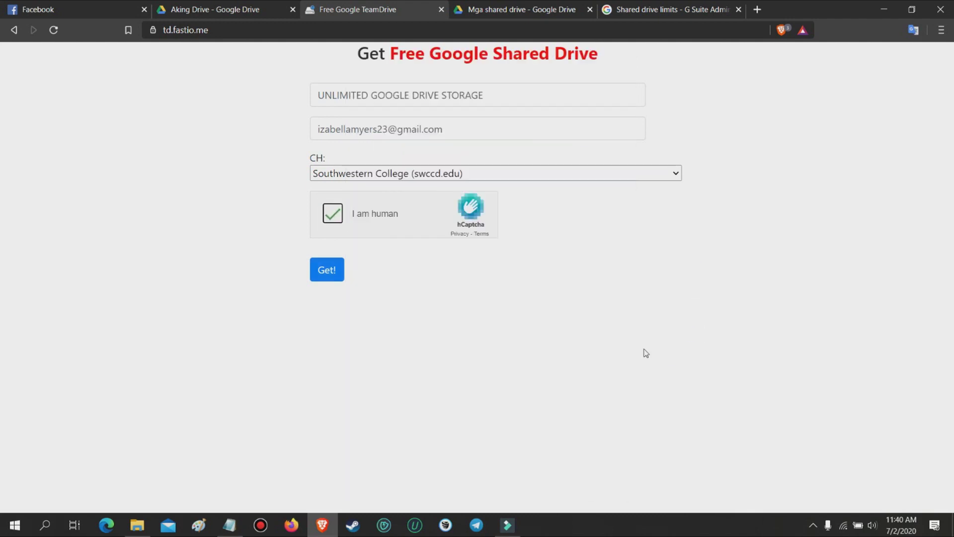
- Submit the shared drive request, acknowledge the OK! alert, and return to the Aking Drive tab
{"action": "left_click", "coordinate": [324, 271]}
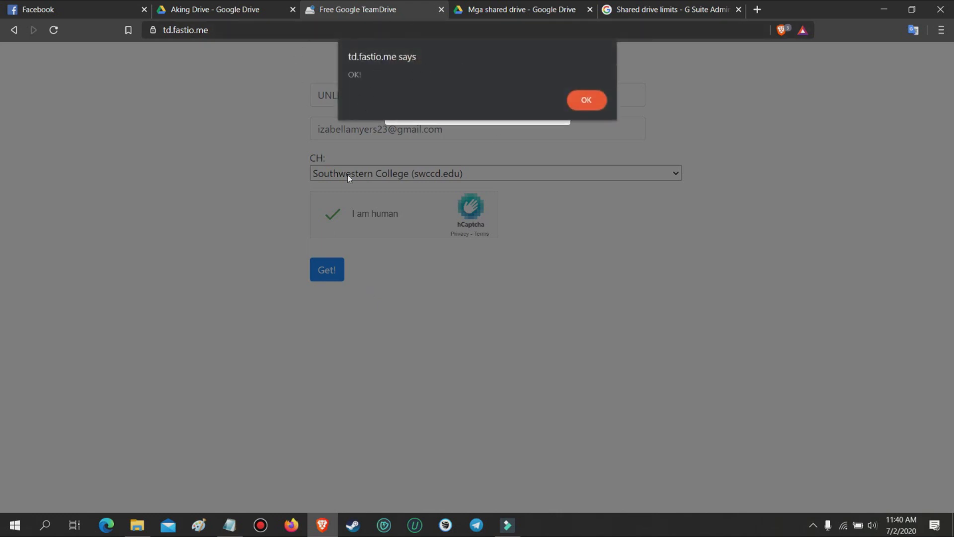
{"action": "left_click", "coordinate": [586, 101]}
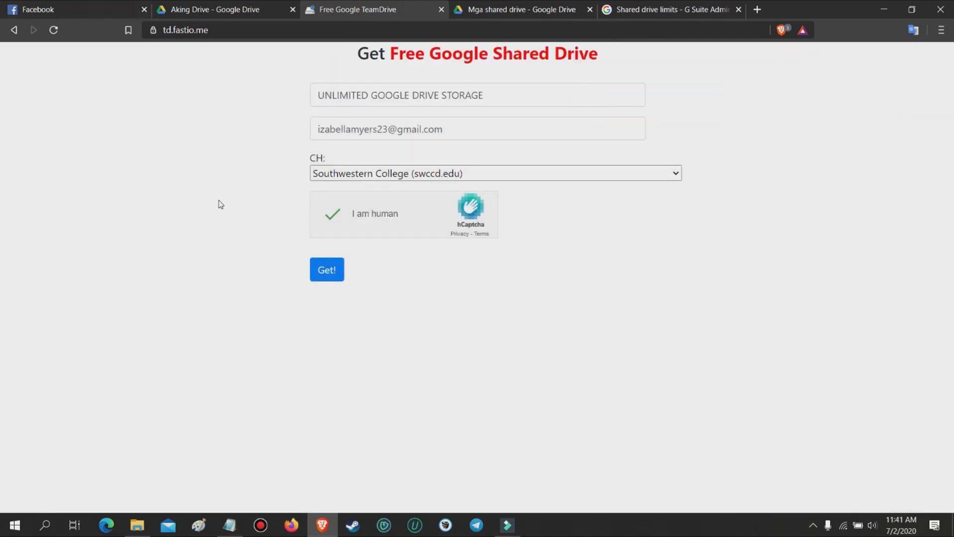
{"action": "left_click", "coordinate": [211, 10]}
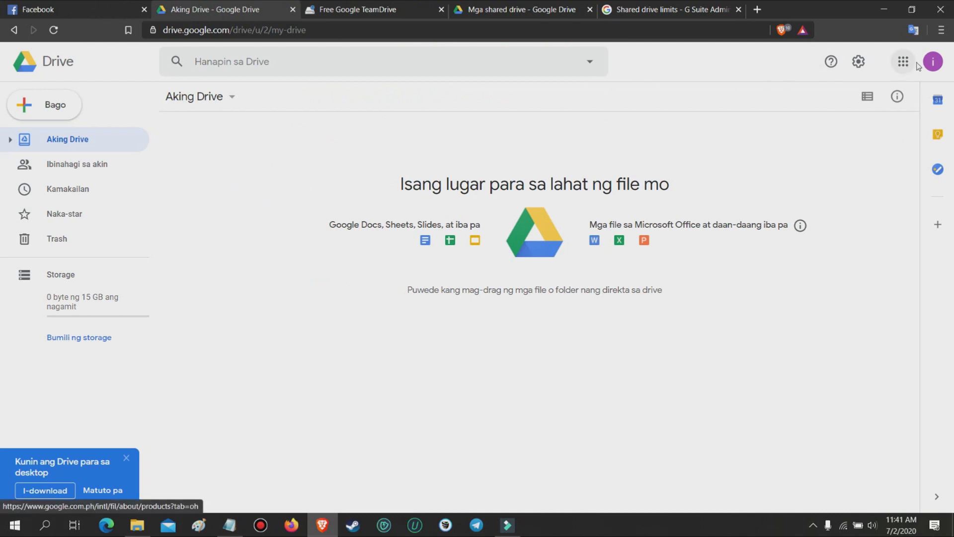
- Reload Drive, open Shared drives, select UNLIMITED GOOGLE DRIVE STORAGE and close its welcome dialog
{"action": "left_click", "coordinate": [54, 30]}
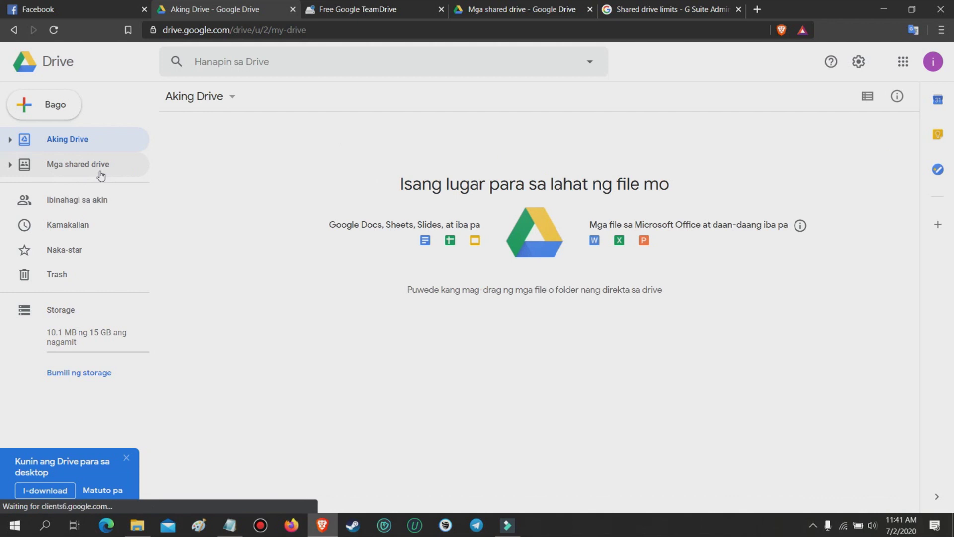
{"action": "left_click", "coordinate": [56, 166]}
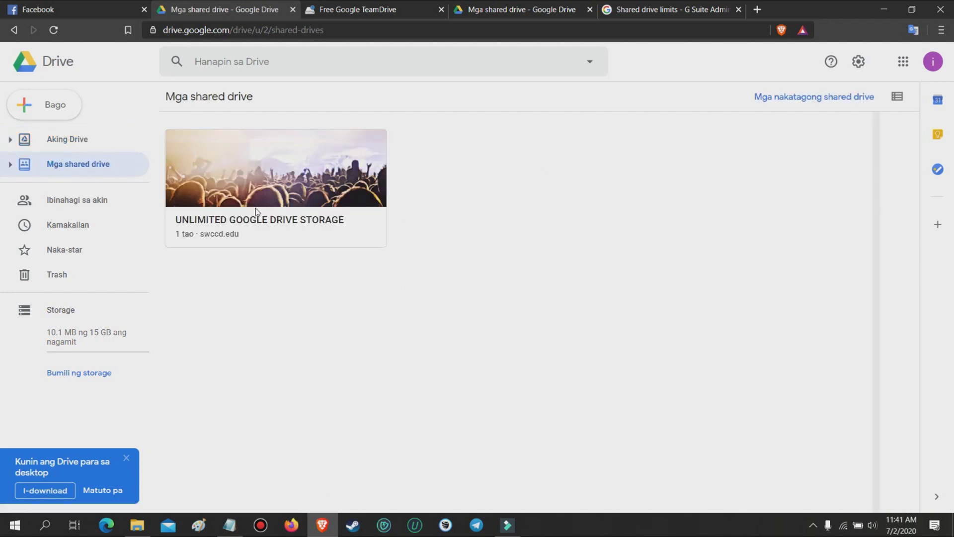
{"action": "left_click", "coordinate": [201, 243]}
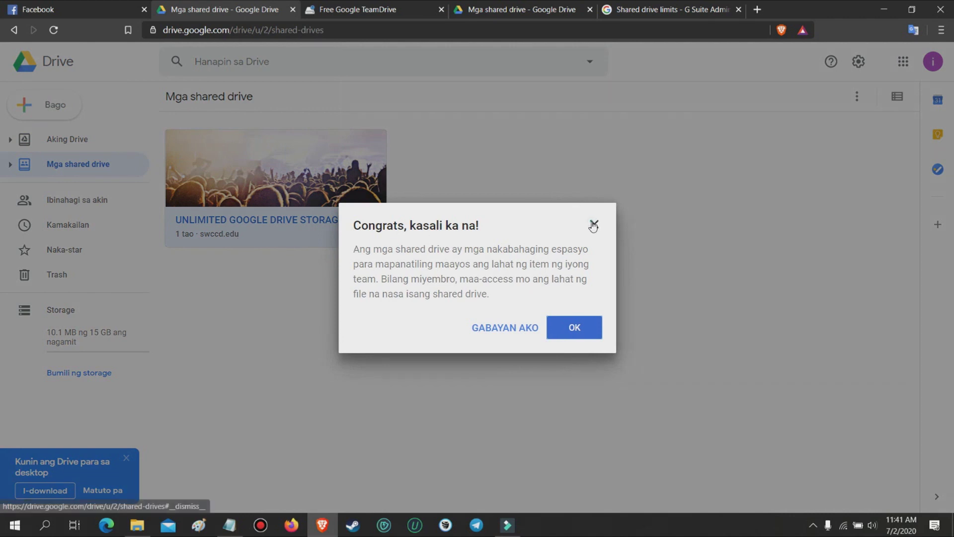
{"action": "left_click", "coordinate": [594, 224]}
{"action": "left_click", "coordinate": [232, 222]}
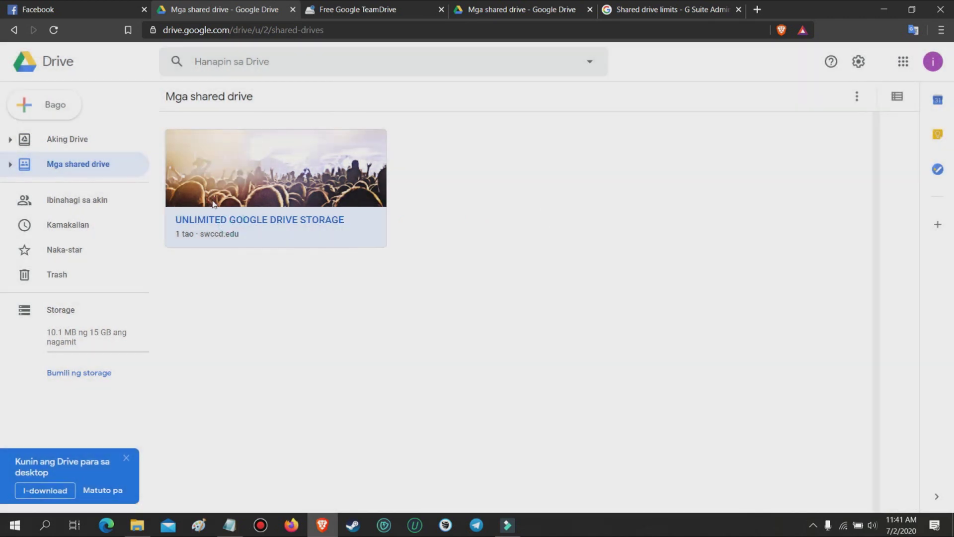
- Open the UNLIMITED GOOGLE DRIVE STORAGE drive to see README.png, cancelling a started file upload
{"action": "double_click", "coordinate": [238, 179]}
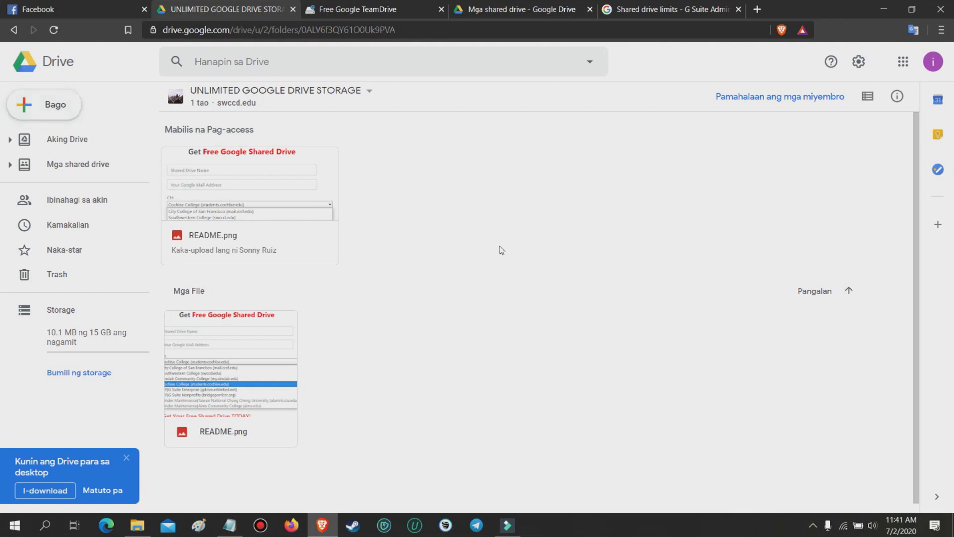
{"action": "left_click", "coordinate": [71, 105]}
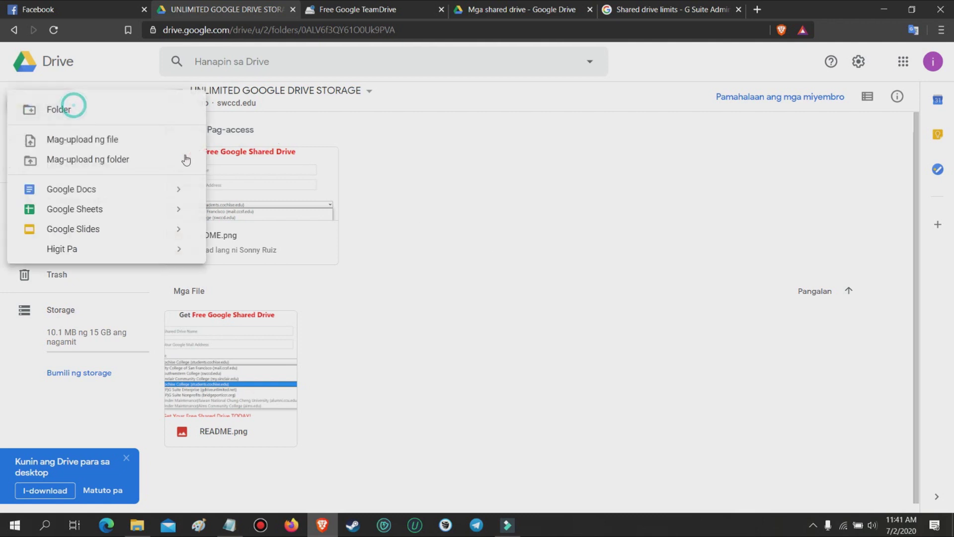
{"action": "left_click", "coordinate": [114, 148]}
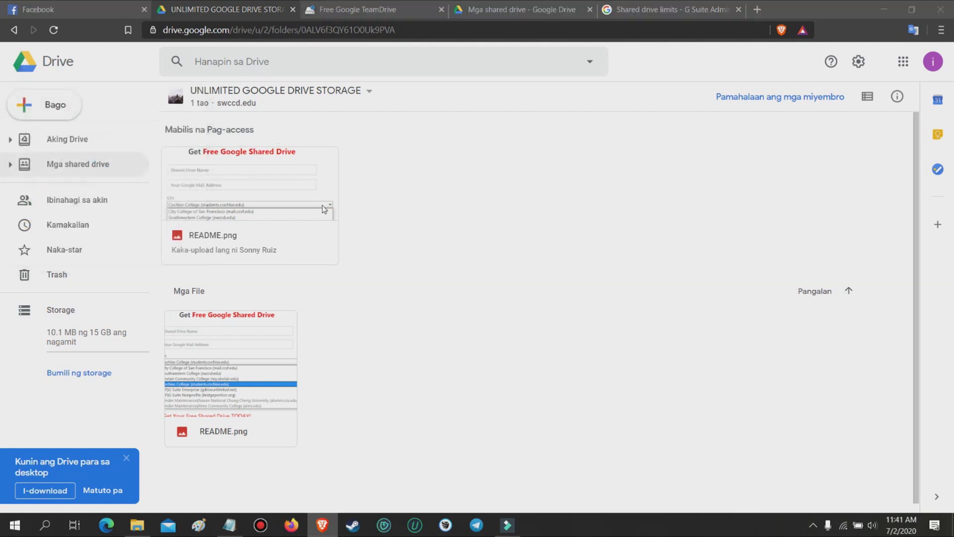
{"action": "left_click", "coordinate": [435, 273]}
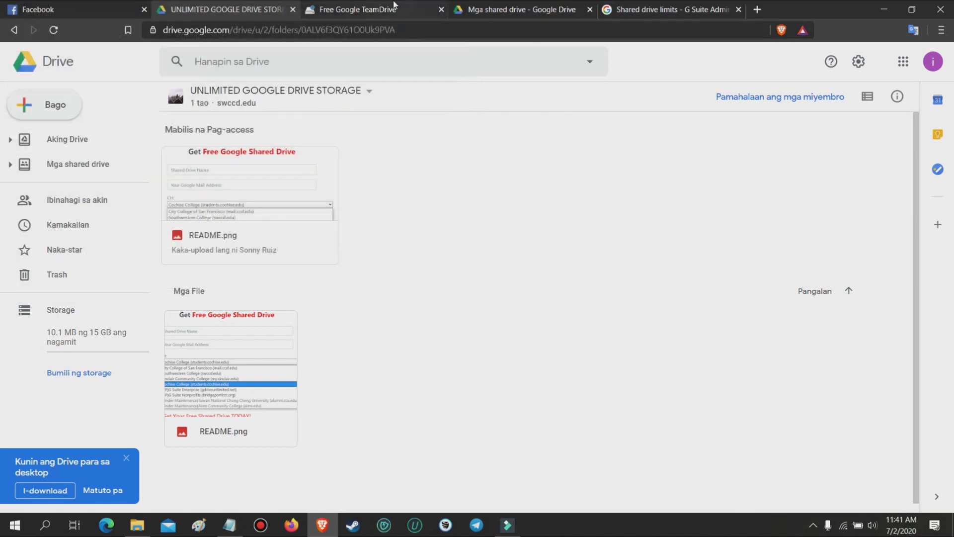
- In the Shared drive limits article, highlight the 750 GB daily upload and 5 TB file-size limits
{"action": "left_click", "coordinate": [646, 9]}
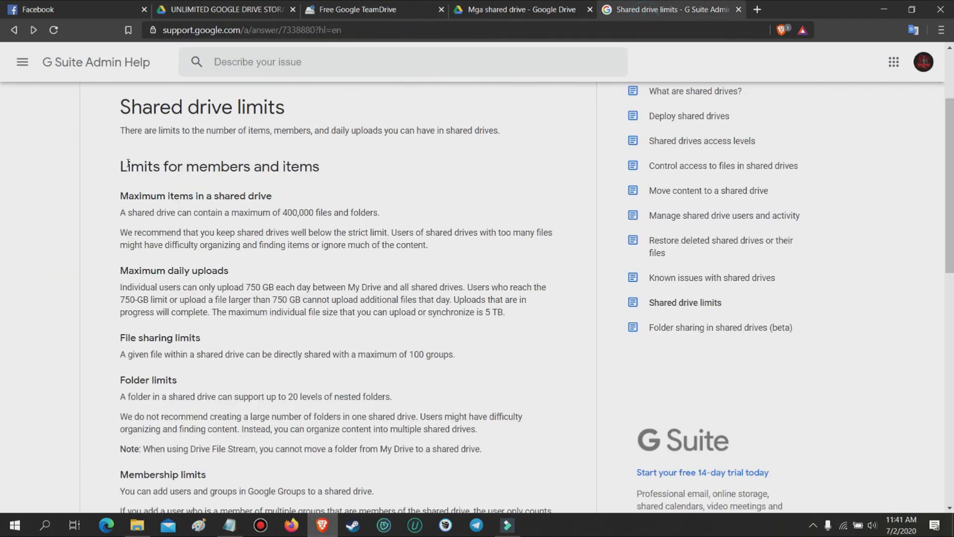
{"action": "scroll", "coordinate": [158, 184], "scroll_direction": "down", "scroll_amount": 3}
{"action": "left_click_drag", "start_coordinate": [118, 165], "coordinate": [126, 164]}
{"action": "scroll", "coordinate": [103, 197], "scroll_direction": "up", "scroll_amount": 1}
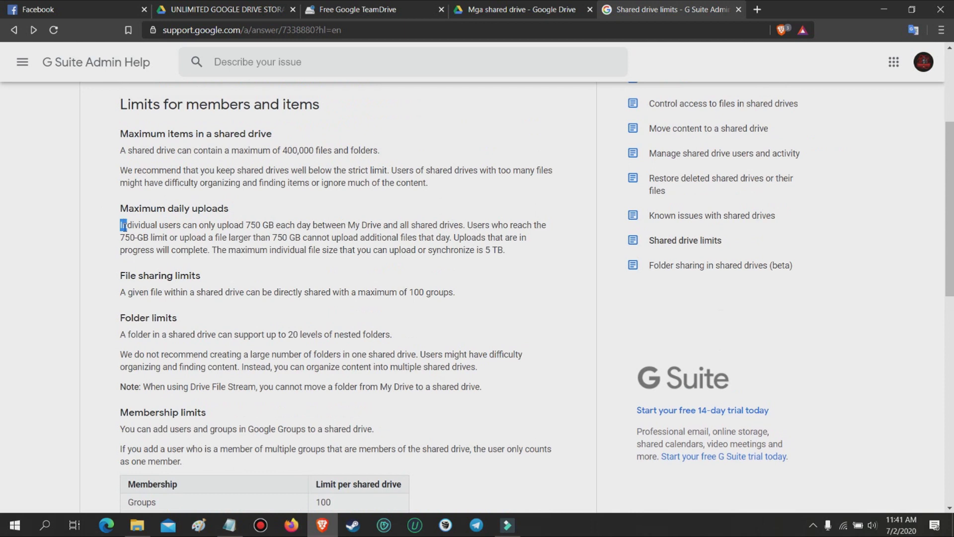
{"action": "left_click_drag", "start_coordinate": [119, 224], "coordinate": [312, 220]}
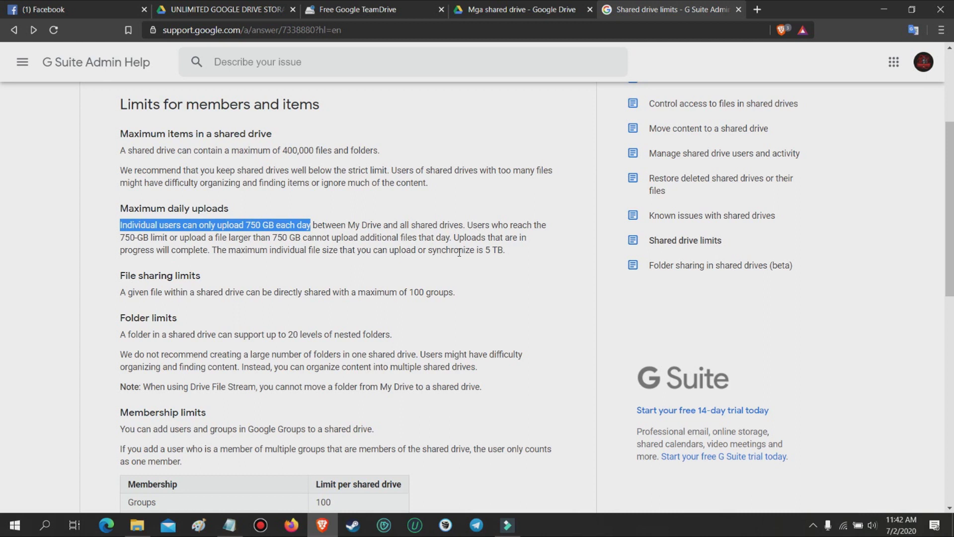
{"action": "left_click_drag", "start_coordinate": [507, 251], "coordinate": [213, 251]}
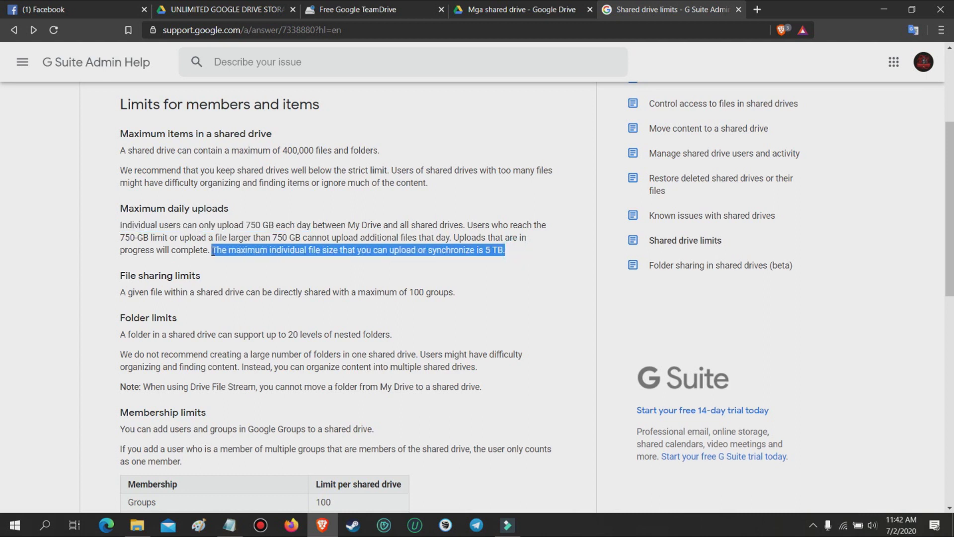
{"action": "left_click", "coordinate": [333, 267]}
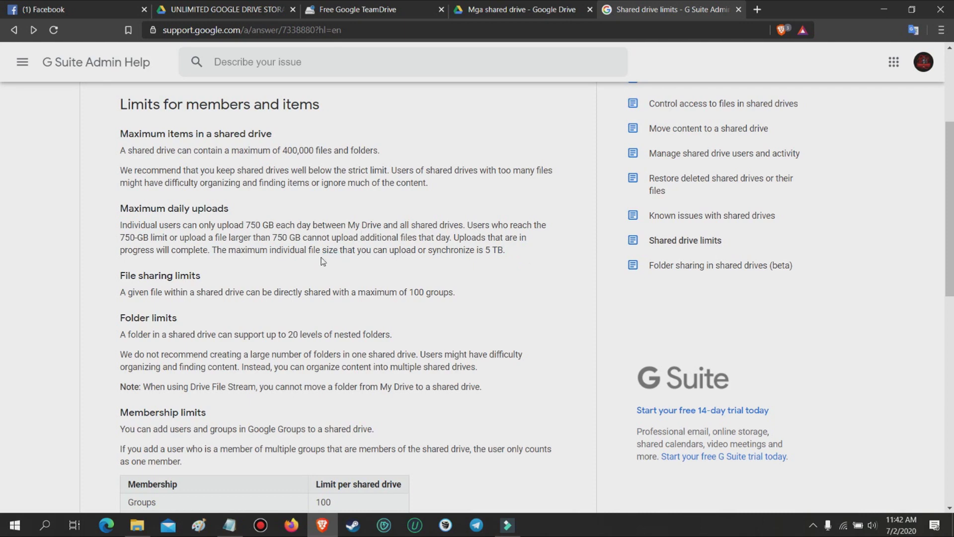